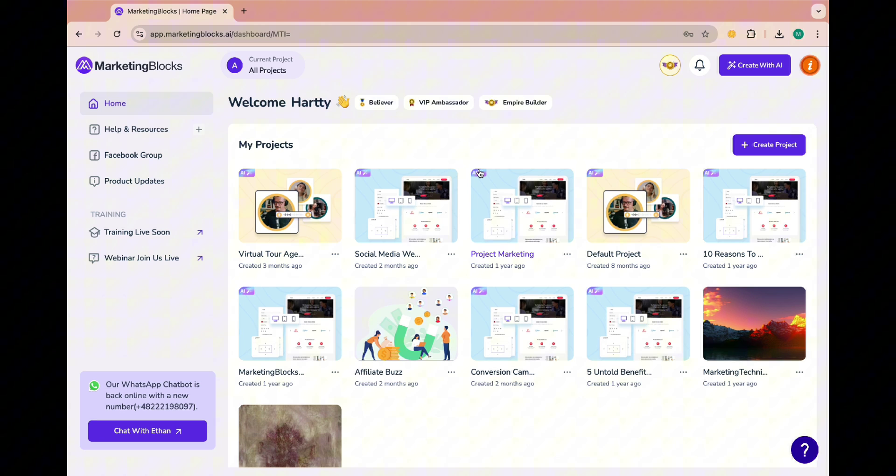
# Open the Virtual Tour Agency project's Products & Checkouts area.
pyautogui.click(290, 223)
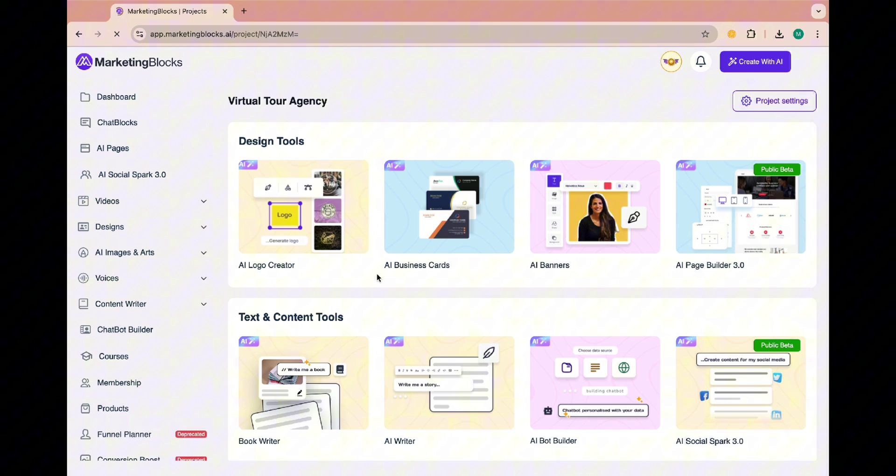
pyautogui.scroll(-10, 394, 324)
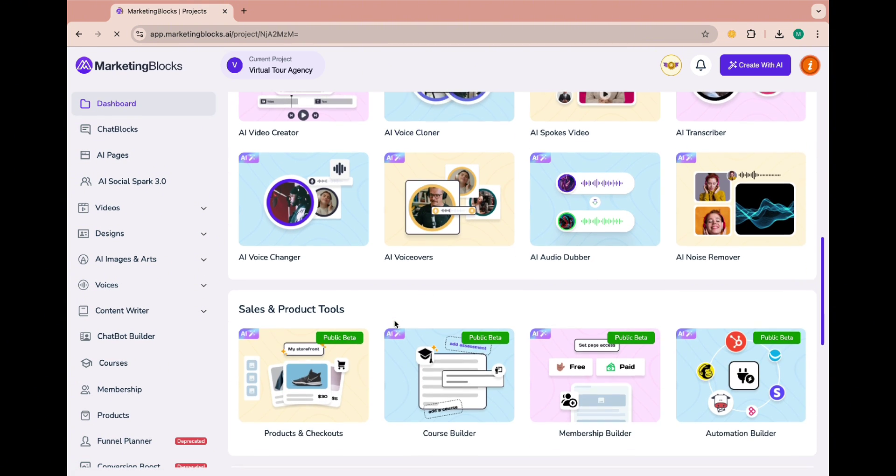
pyautogui.click(343, 365)
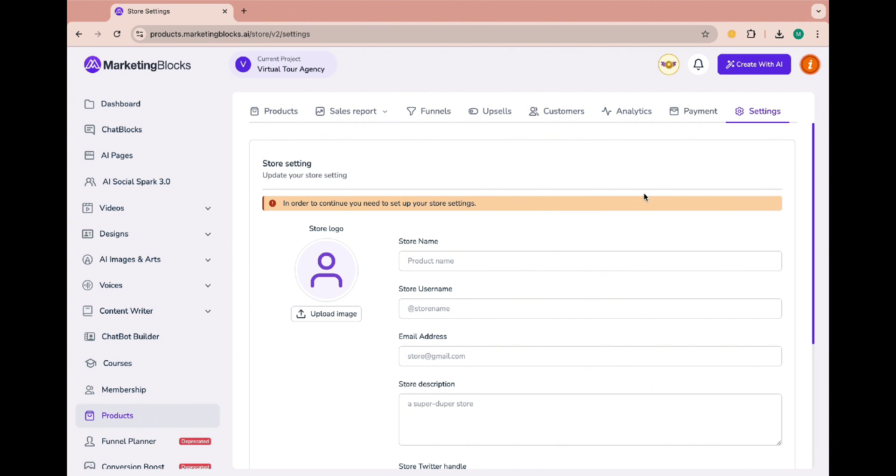
# Enter the store name 'Hartty' in Settings and save the store settings.
pyautogui.click(546, 258)
pyautogui.write('Hartty')
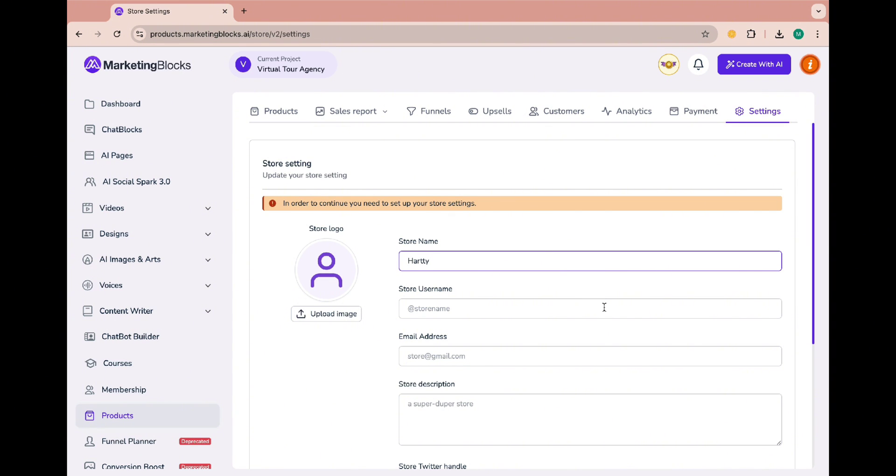
pyautogui.scroll(-4, 605, 308)
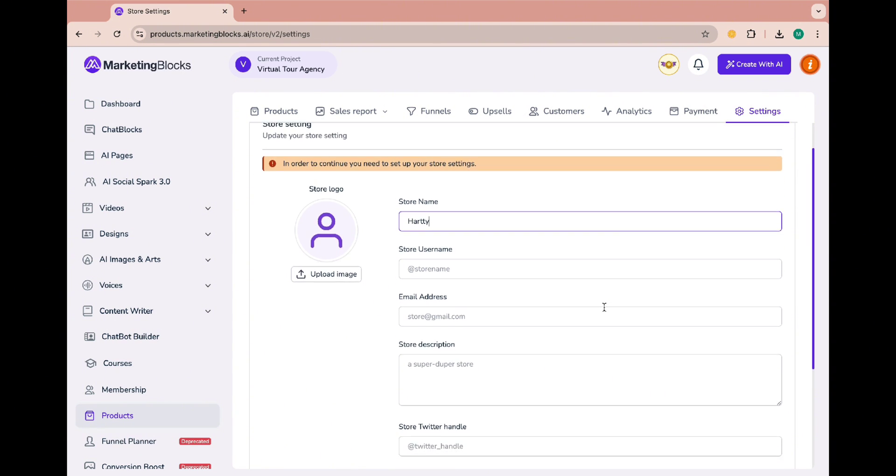
pyautogui.click(762, 438)
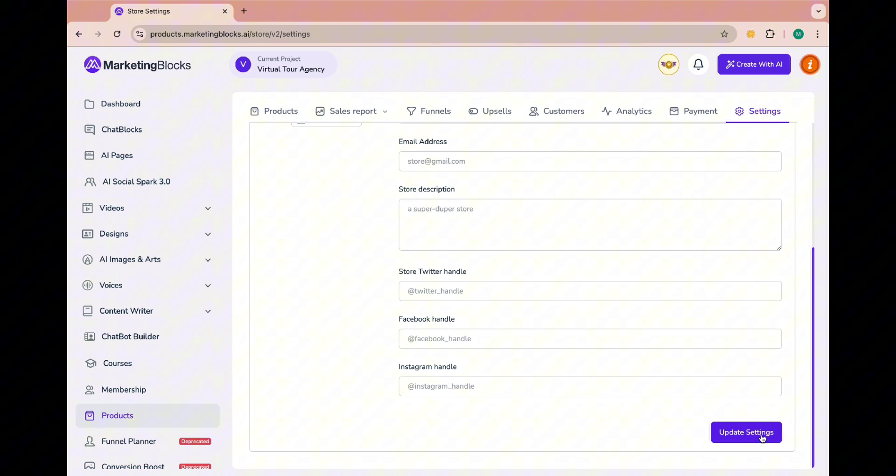
# Add a payment method and open the Connect PayPal form, then close it without connecting.
pyautogui.click(700, 116)
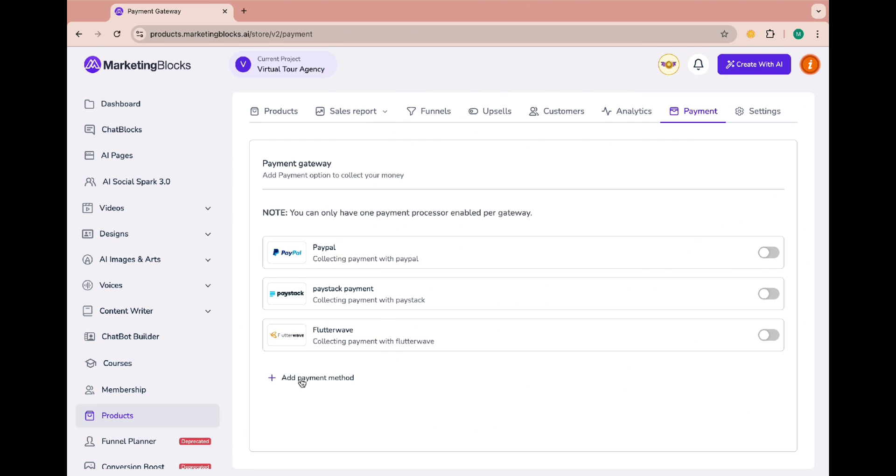
pyautogui.click(302, 378)
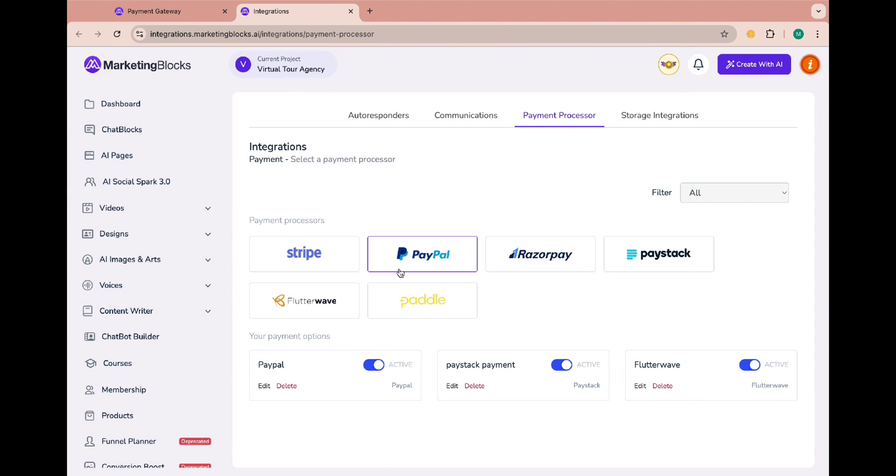
pyautogui.click(430, 254)
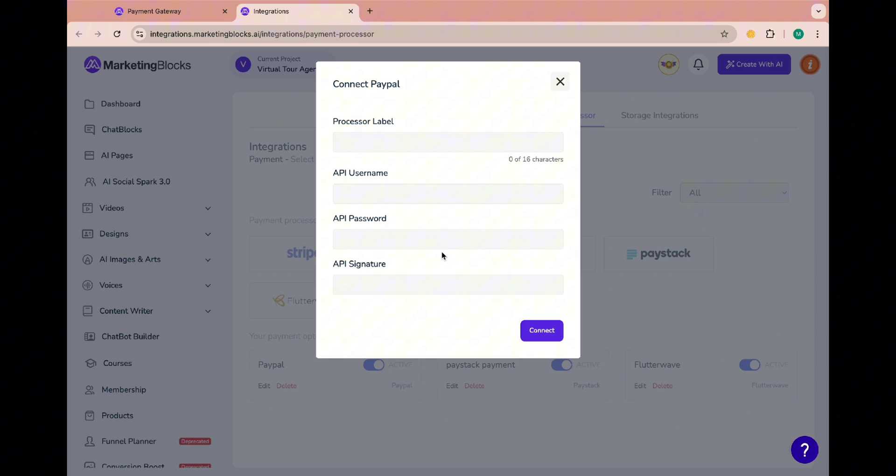
pyautogui.click(560, 82)
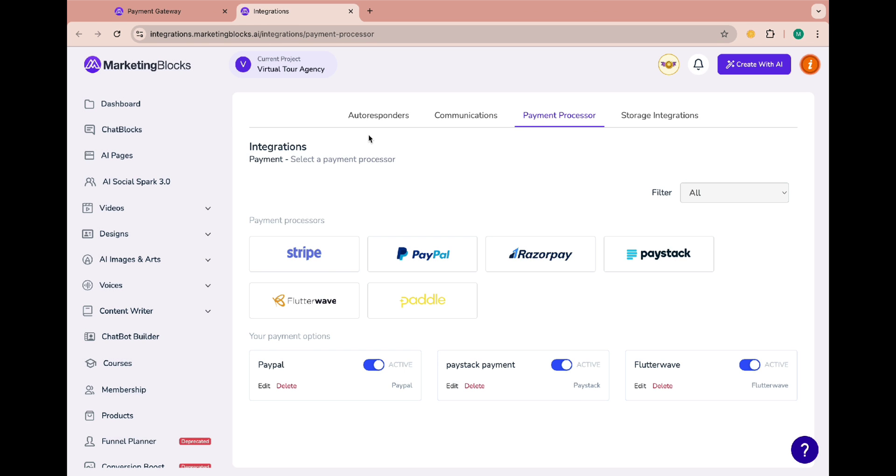
# Review the available autoresponder integrations, then return to the Payment Gateway page.
pyautogui.click(371, 119)
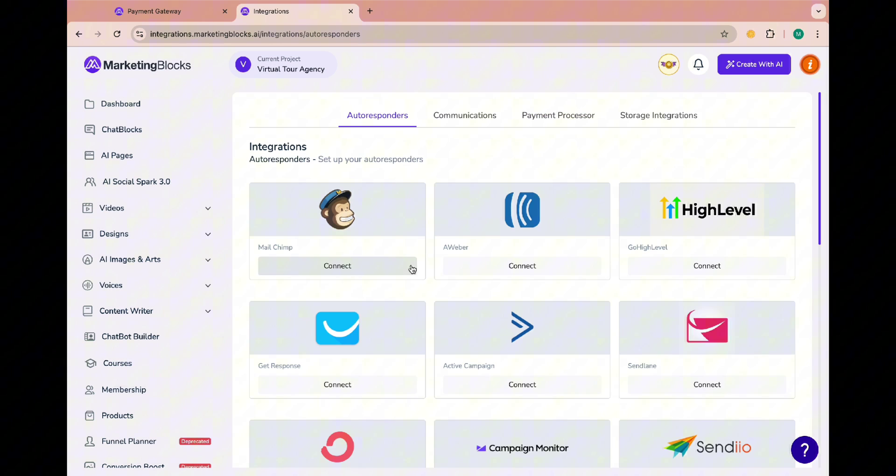
pyautogui.scroll(-4, 411, 268)
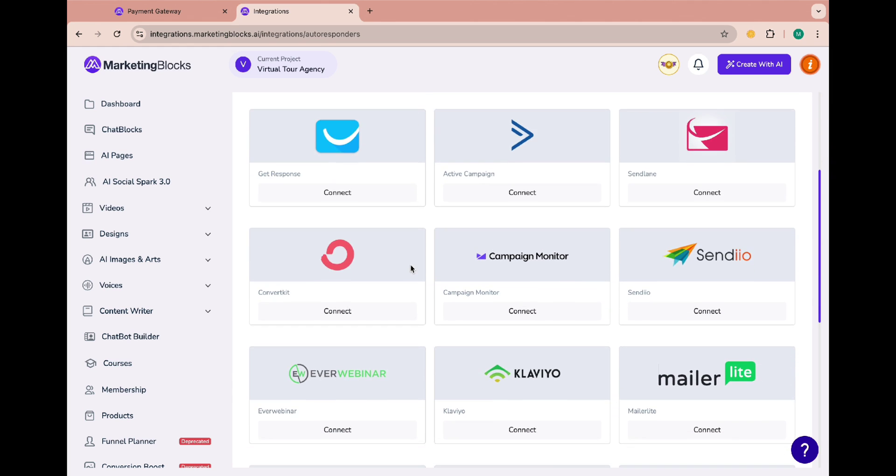
pyautogui.scroll(2, 411, 265)
pyautogui.click(159, 11)
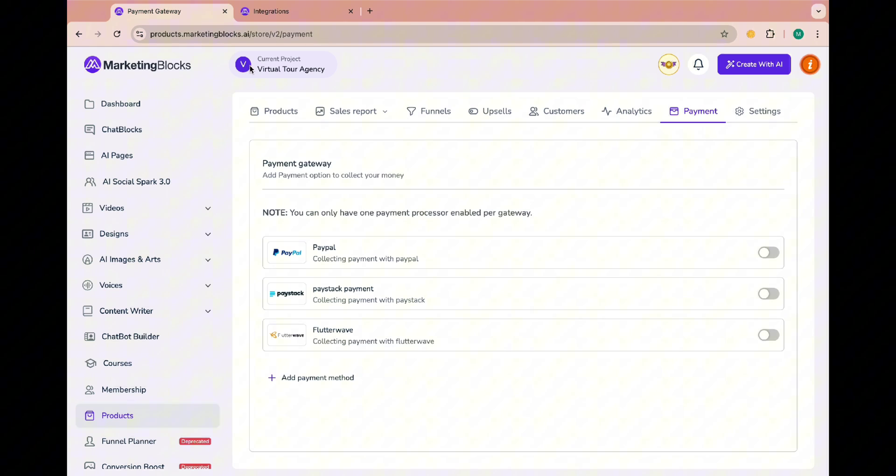
# Switch PayPal on as the store's payment gateway and start a new product.
pyautogui.click(769, 253)
pyautogui.click(286, 119)
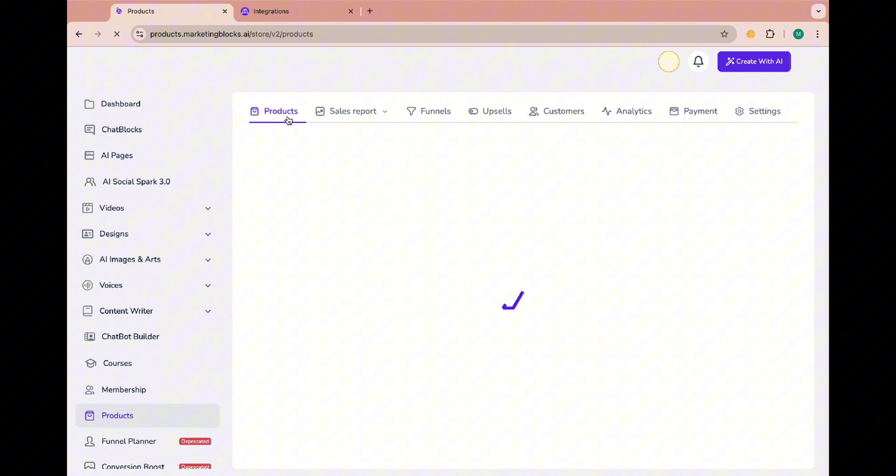
pyautogui.click(527, 381)
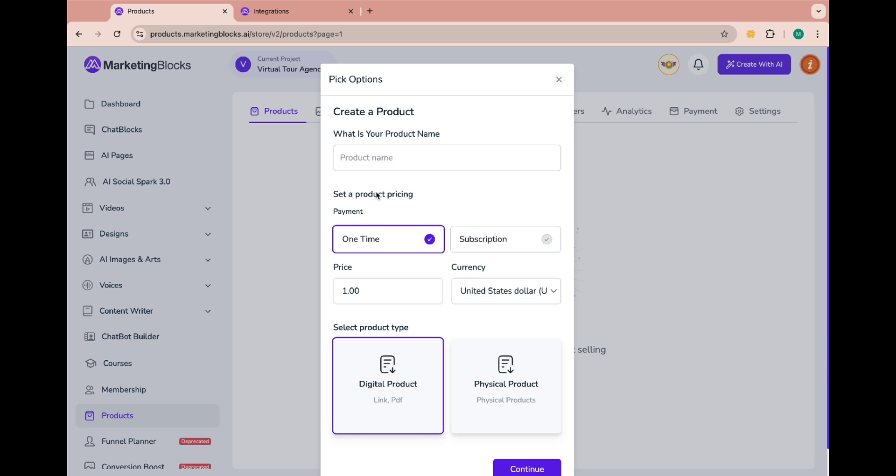
# Define 'Men's Leather Boot' as a one-time 1.00 USD physical product.
pyautogui.click(366, 156)
pyautogui.write("Men's Leather Boot")
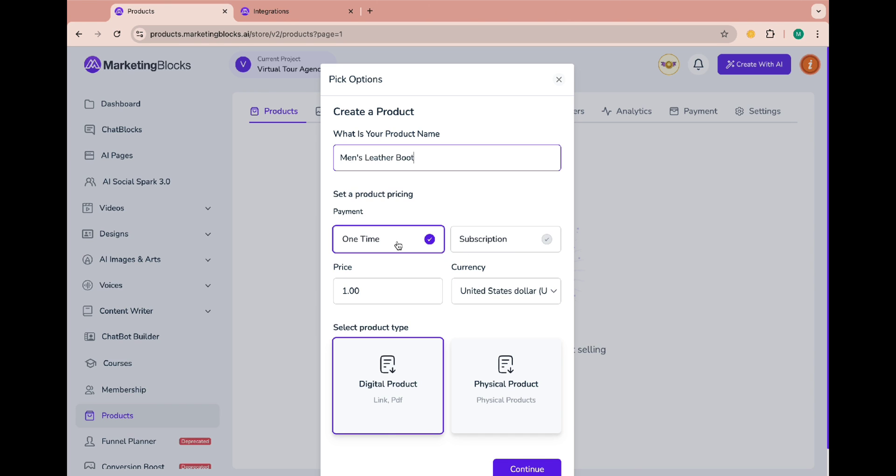
pyautogui.scroll(-2, 398, 245)
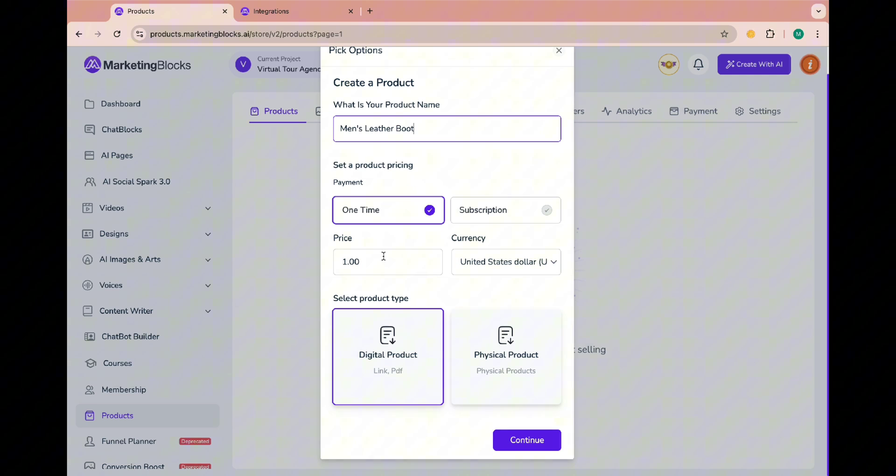
pyautogui.click(476, 260)
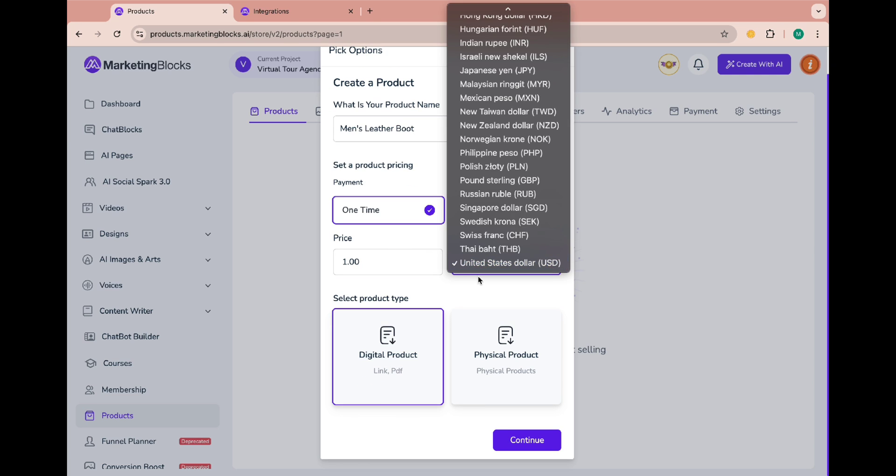
pyautogui.click(478, 279)
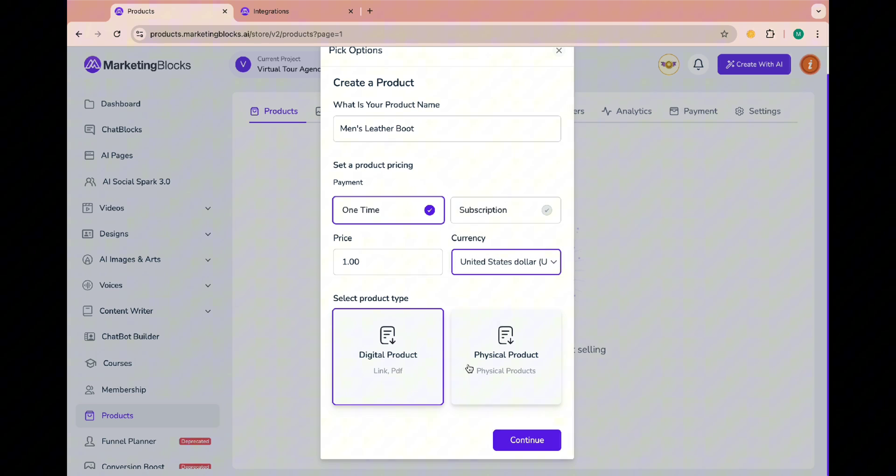
pyautogui.click(493, 375)
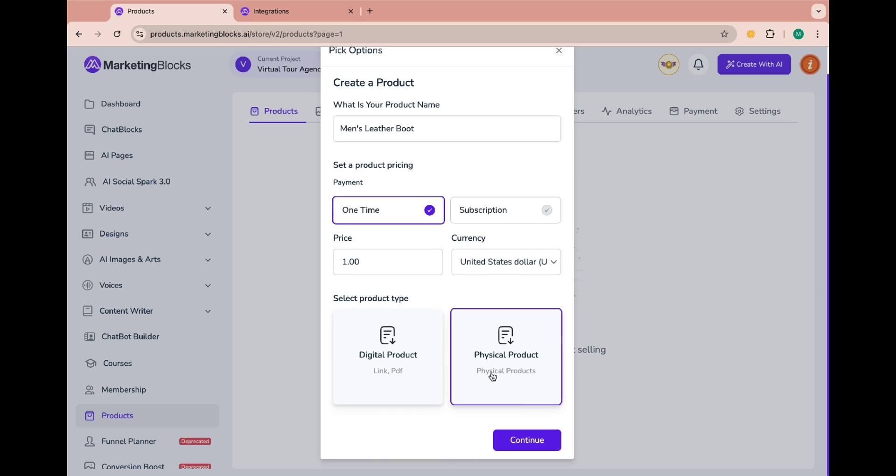
pyautogui.click(514, 441)
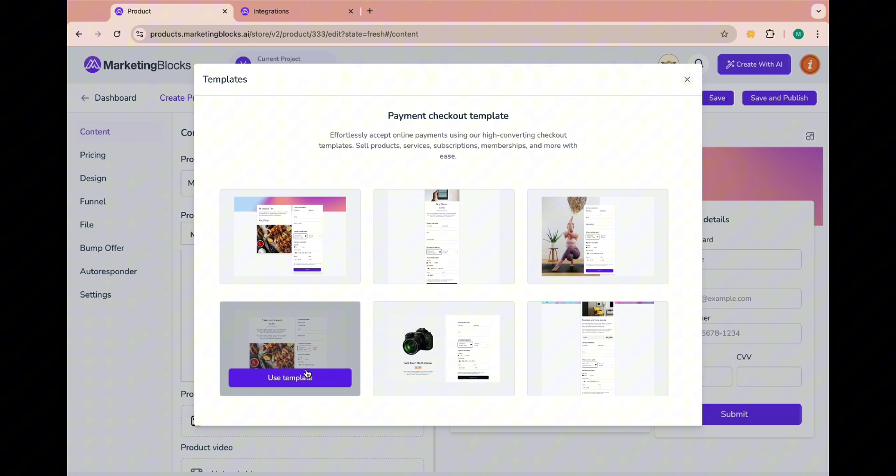
# Apply a checkout template and make 'Men's Leather Boots.' bold and italic in the description.
pyautogui.click(297, 378)
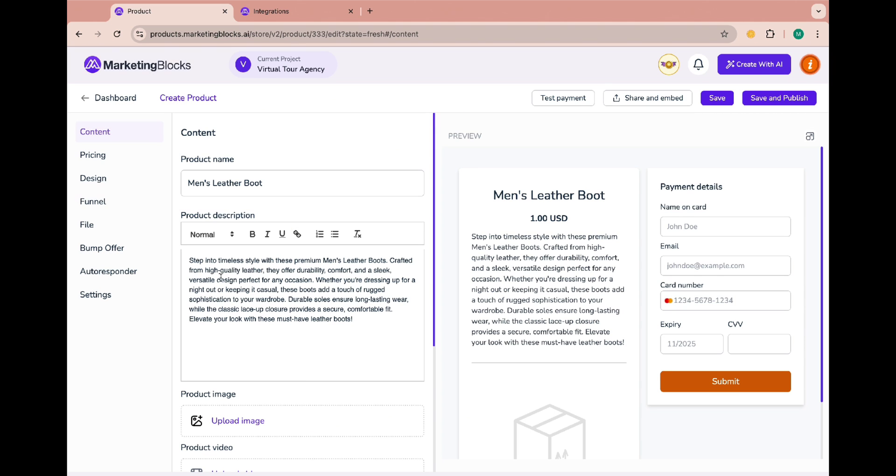
pyautogui.moveTo(388, 260); pyautogui.dragTo(324, 260)
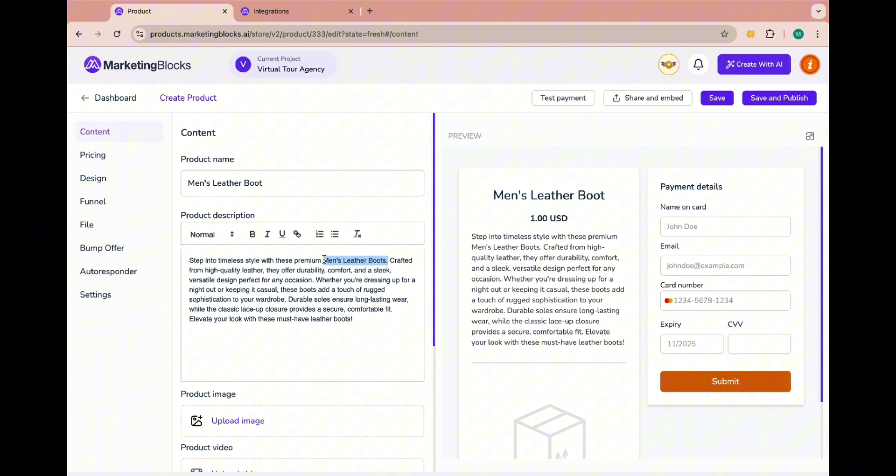
pyautogui.click(252, 235)
pyautogui.click(267, 234)
pyautogui.click(280, 307)
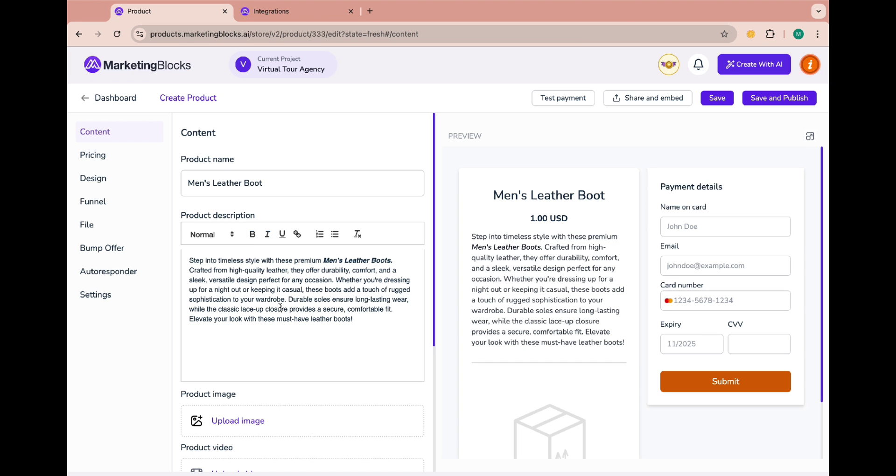
# Add 1587.jpg as the product image and the leather shoes video.
pyautogui.scroll(-1, 304, 347)
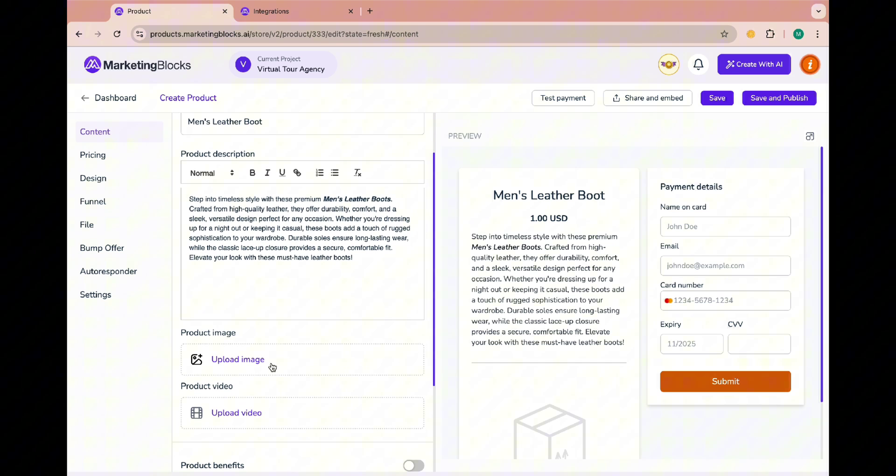
pyautogui.click(272, 364)
pyautogui.click(239, 189)
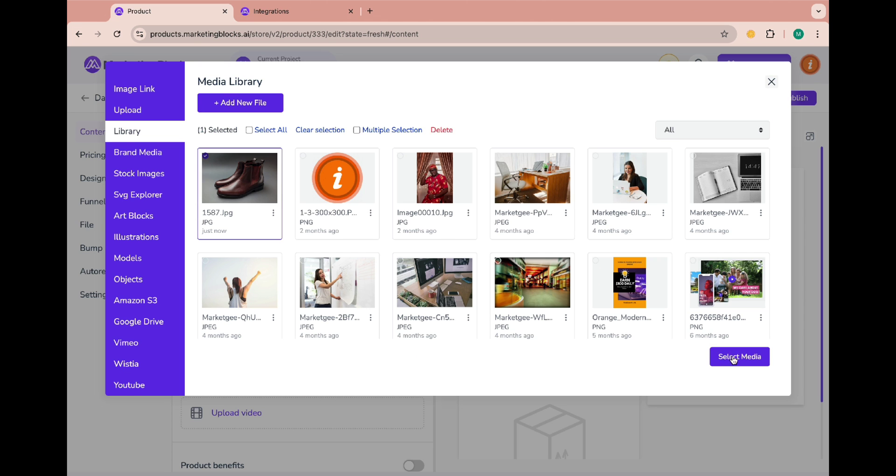
pyautogui.click(734, 359)
pyautogui.scroll(-2, 395, 374)
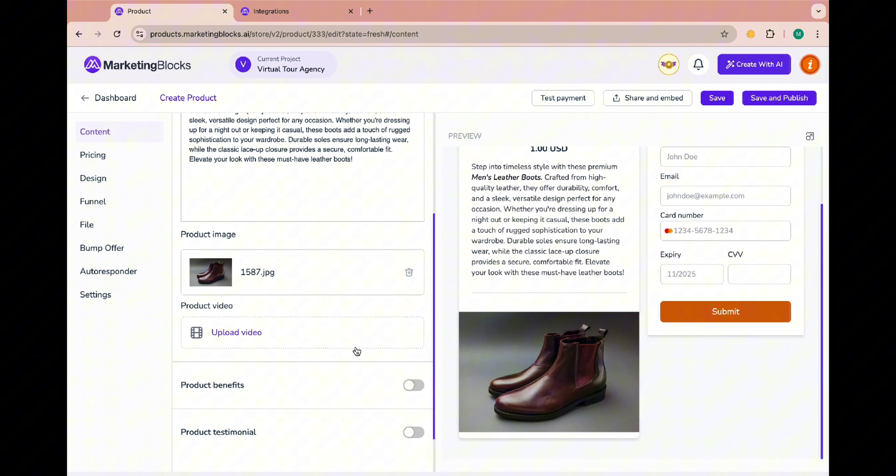
pyautogui.click(226, 337)
pyautogui.click(236, 201)
pyautogui.click(740, 357)
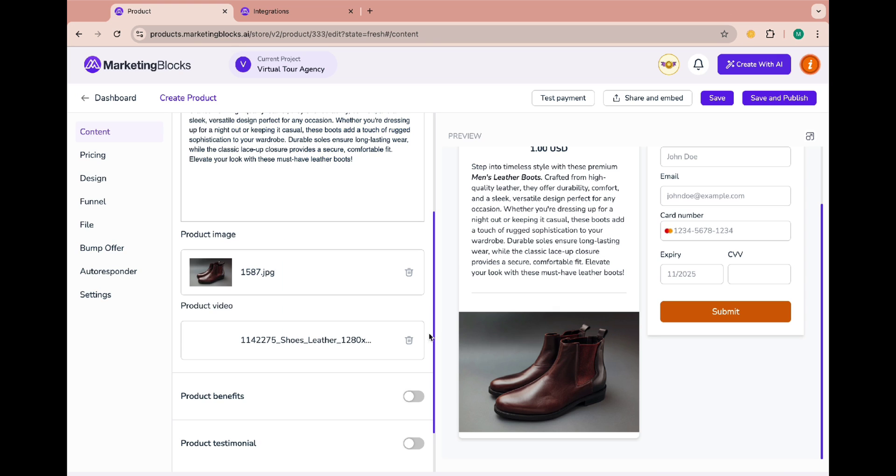
# Enable product benefits and add 'Benefit 1' with a pasted description.
pyautogui.scroll(-1, 368, 341)
pyautogui.click(413, 334)
pyautogui.click(272, 388)
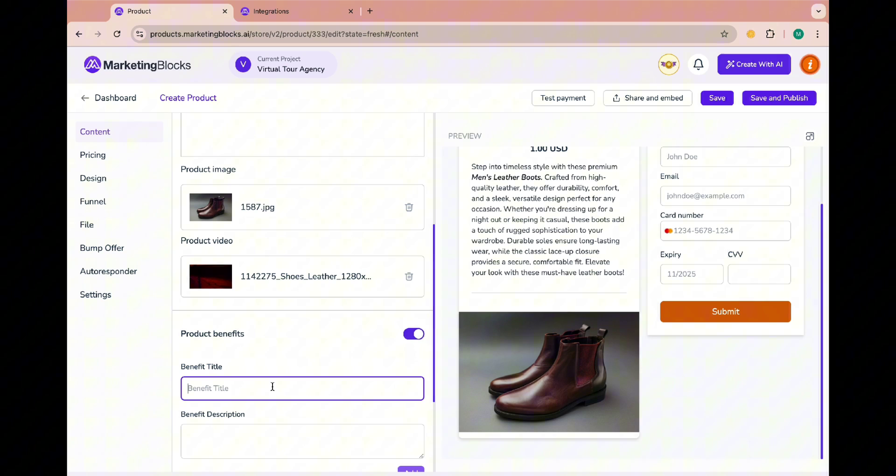
pyautogui.write('Benefit 1')
pyautogui.click(246, 436)
pyautogui.write('High-quality leather is resistant to wear and tear, making these boots long-lasting and capable of withstanding daily use while maintaining their shape and appearance over time.')
pyautogui.click(411, 407)
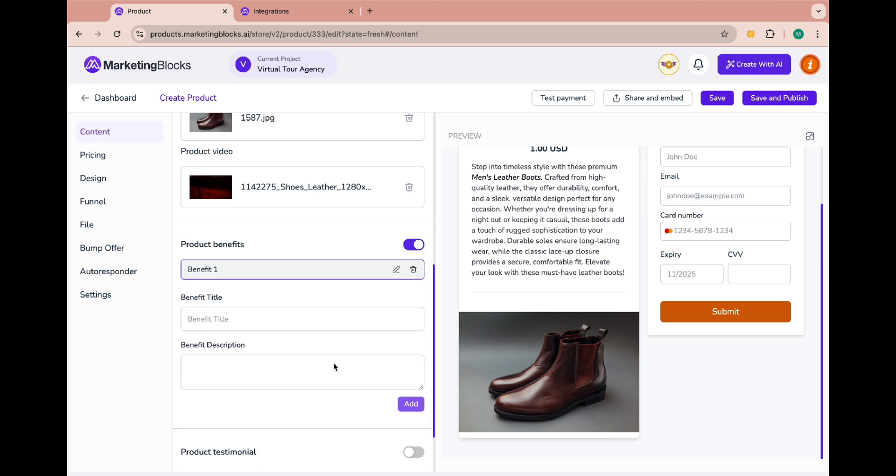
# Enable the testimonial with the reviewer's name, job title Banker, a pasted quote and a photo.
pyautogui.scroll(-3, 335, 368)
pyautogui.click(414, 288)
pyautogui.write('John Doe')
pyautogui.click(246, 381)
pyautogui.write('Banker')
pyautogui.scroll(-1, 280, 364)
pyautogui.click(308, 387)
pyautogui.hotkey('ctrl', 'v')
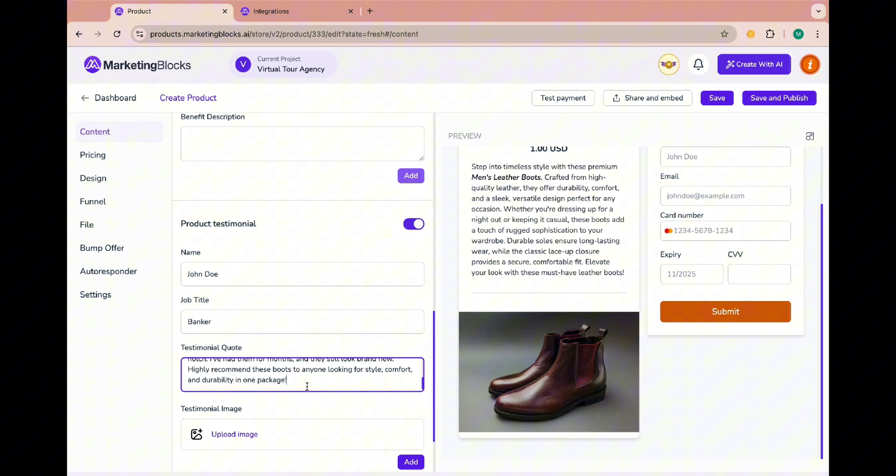
pyautogui.click(235, 435)
pyautogui.click(426, 314)
pyautogui.click(738, 356)
pyautogui.scroll(10, 252, 198)
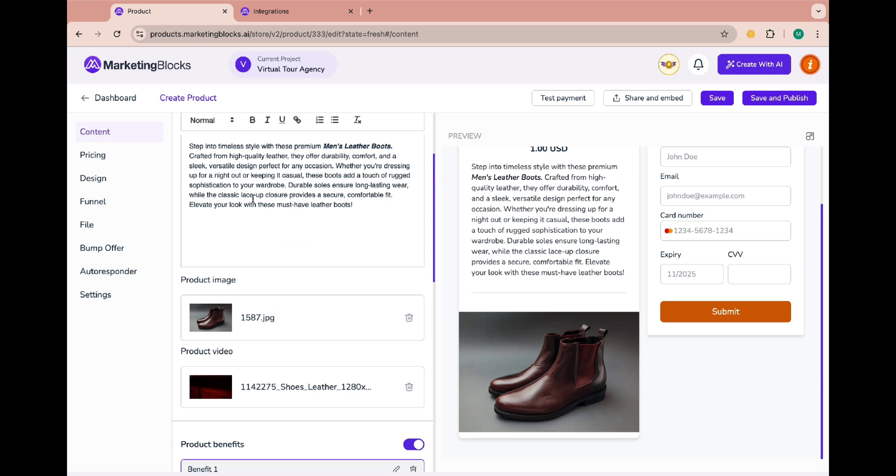
# In the Design settings, label the checkout button 'BUY NOW' and color it red.
pyautogui.click(113, 157)
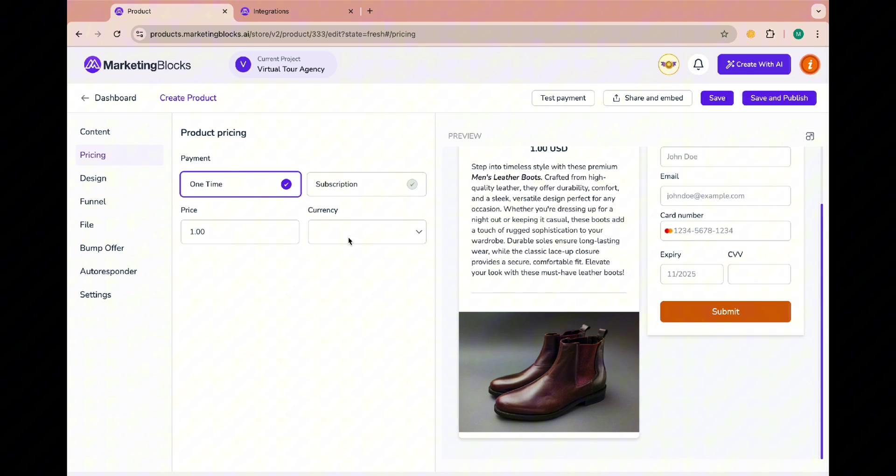
pyautogui.click(101, 188)
pyautogui.scroll(-2, 302, 273)
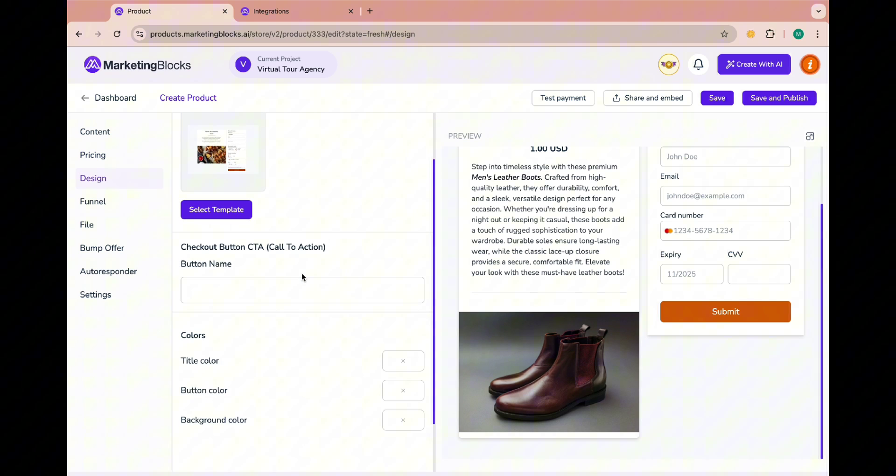
pyautogui.click(271, 257)
pyautogui.write('BUY NOW')
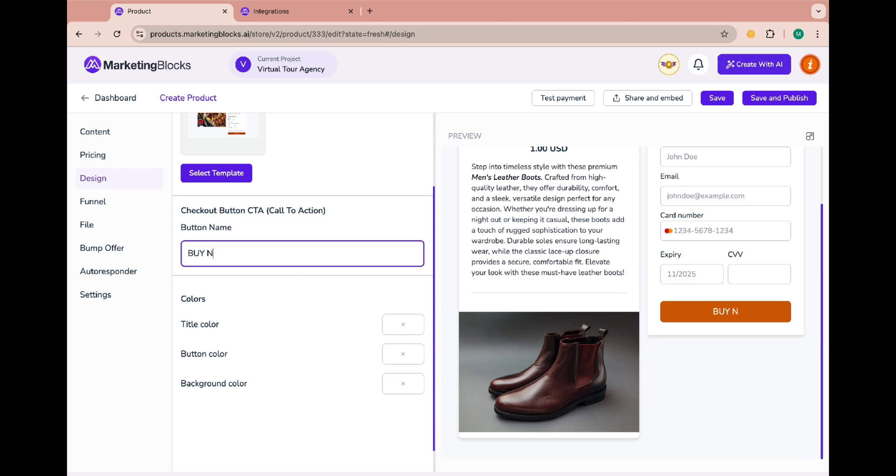
pyautogui.click(401, 355)
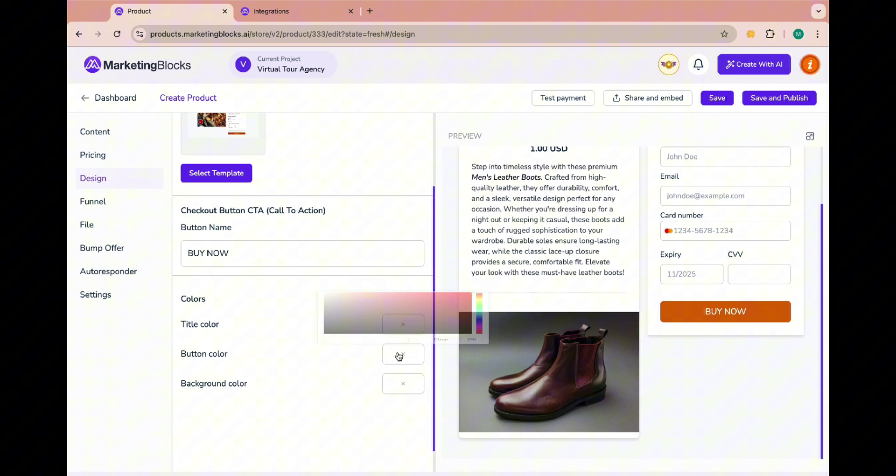
pyautogui.click(472, 222)
pyautogui.click(373, 394)
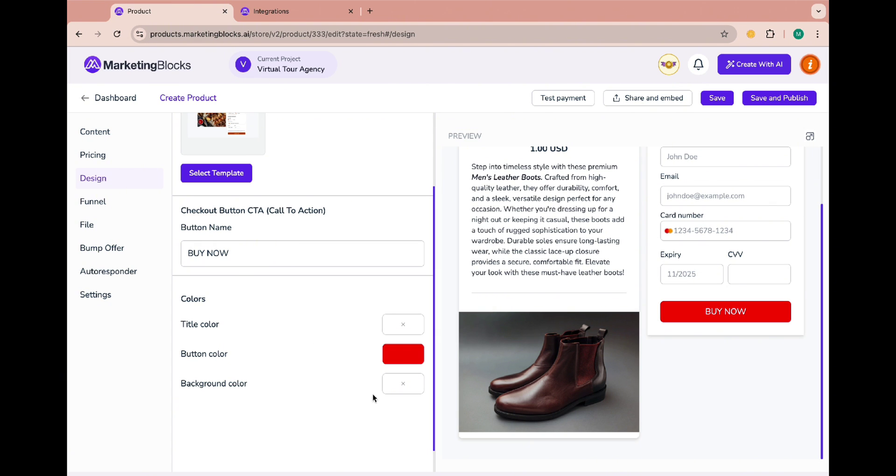
# In the File settings, switch the product to Digital and then back to Physical Product.
pyautogui.click(88, 226)
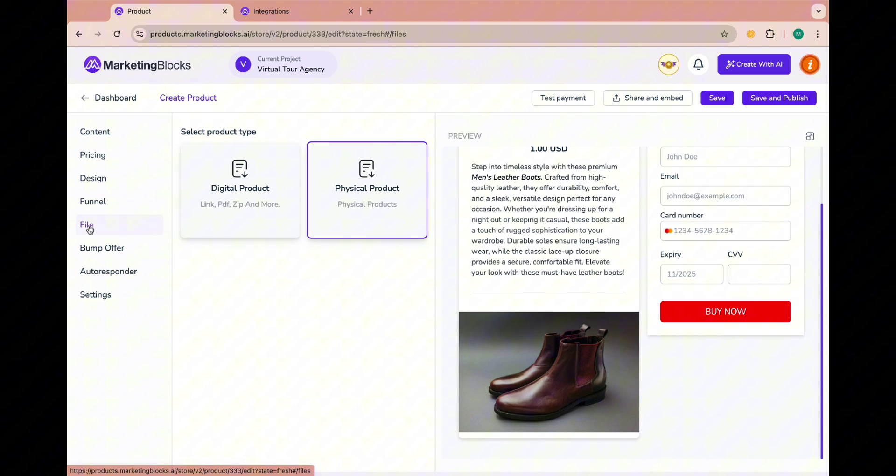
pyautogui.click(260, 228)
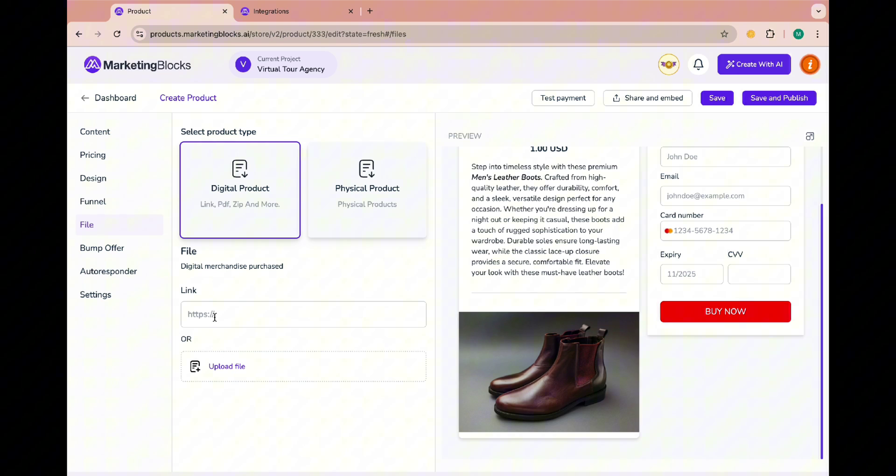
pyautogui.click(360, 227)
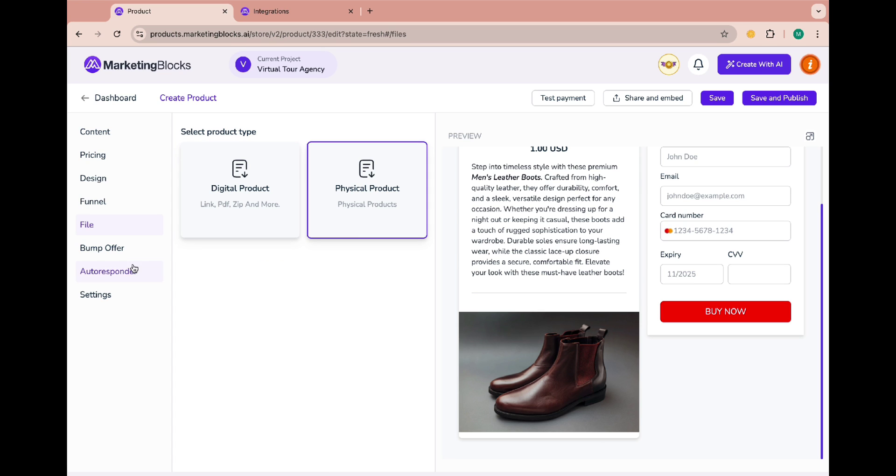
# Start an autoresponder rule with the Order Completed trigger, then dismiss it unsaved.
pyautogui.click(104, 274)
pyautogui.click(302, 226)
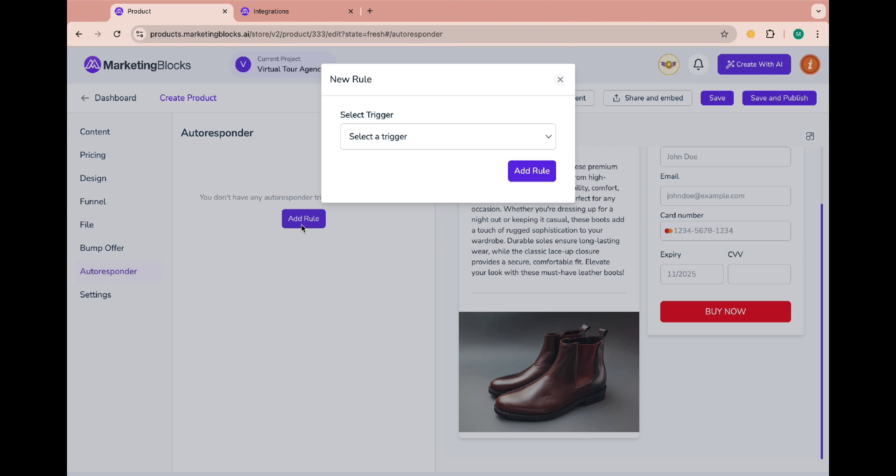
pyautogui.click(431, 148)
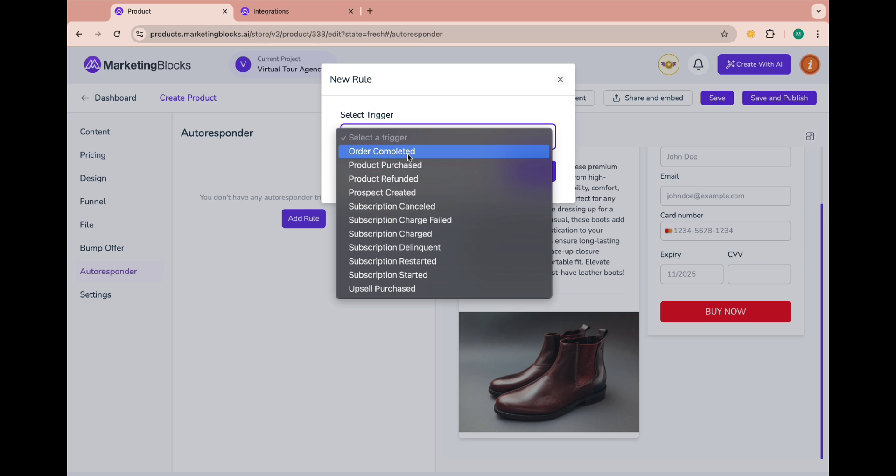
pyautogui.click(408, 154)
pyautogui.click(560, 80)
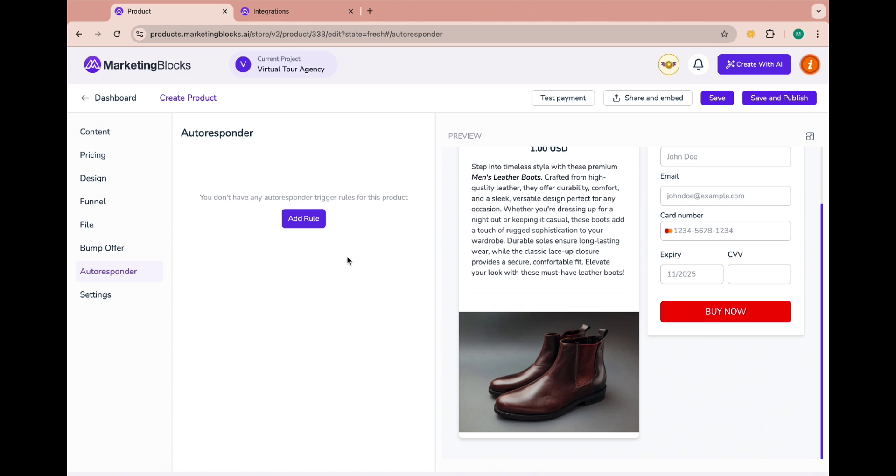
# Preview the test checkout, toggling between the boot video and photo, then return to the editor.
pyautogui.click(559, 99)
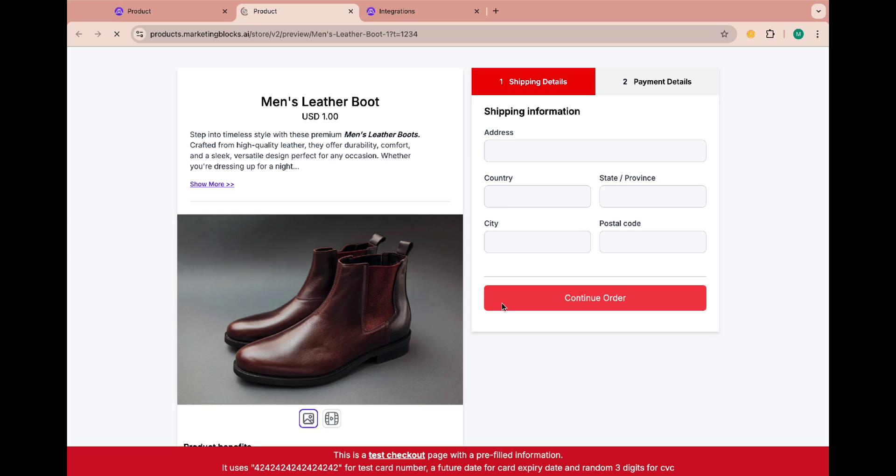
pyautogui.scroll(-5, 502, 306)
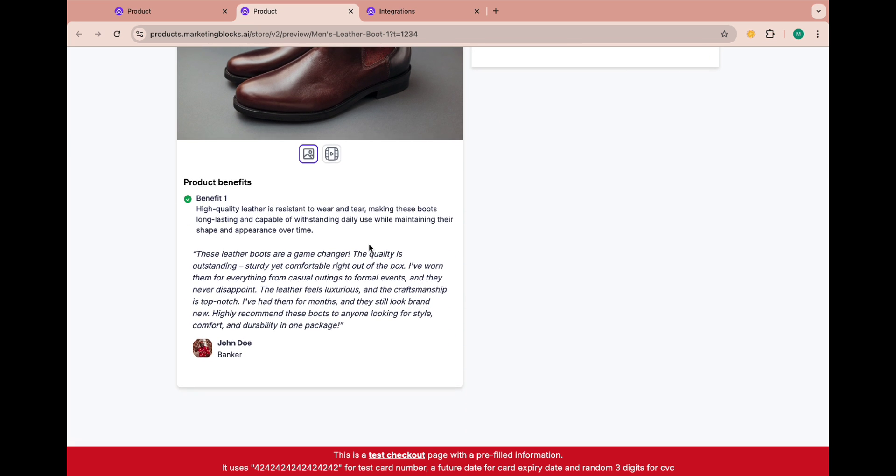
pyautogui.click(333, 188)
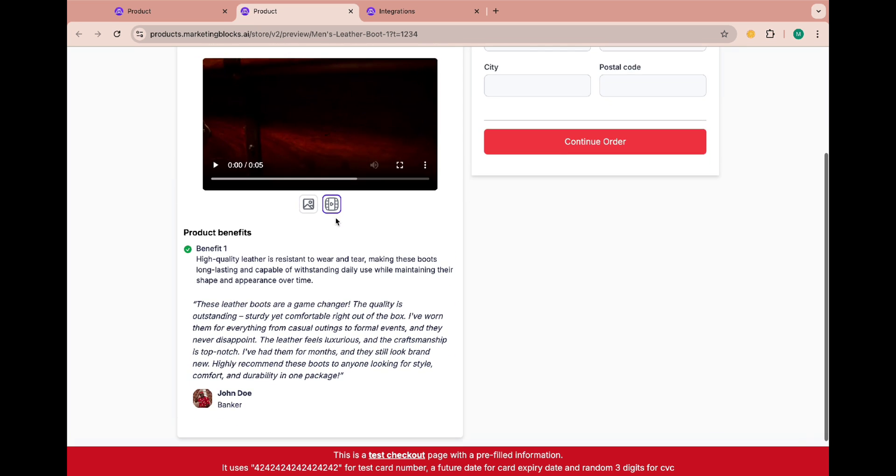
pyautogui.click(312, 209)
pyautogui.scroll(5, 229, 155)
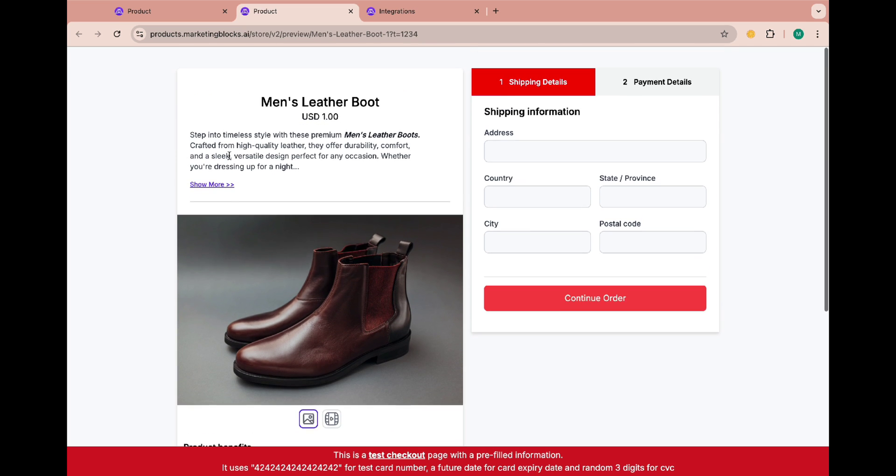
pyautogui.click(179, 14)
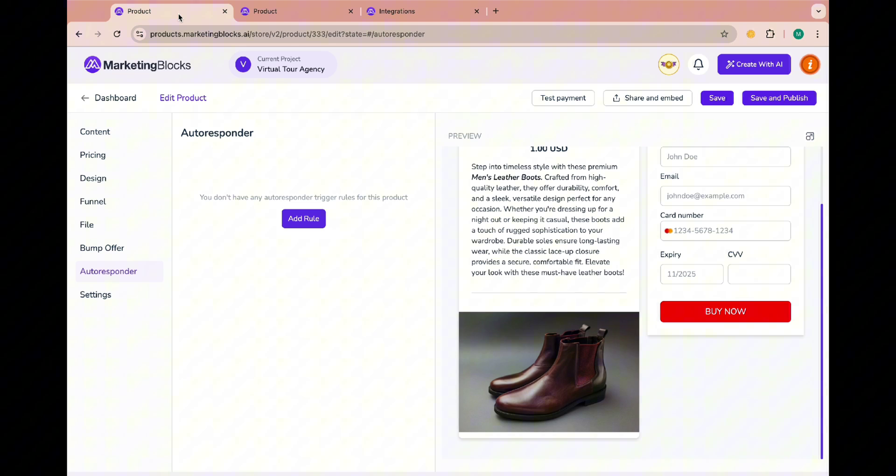
# Save and publish Men's Leather Boot, waiting until the Products list shows it Live.
pyautogui.click(786, 102)
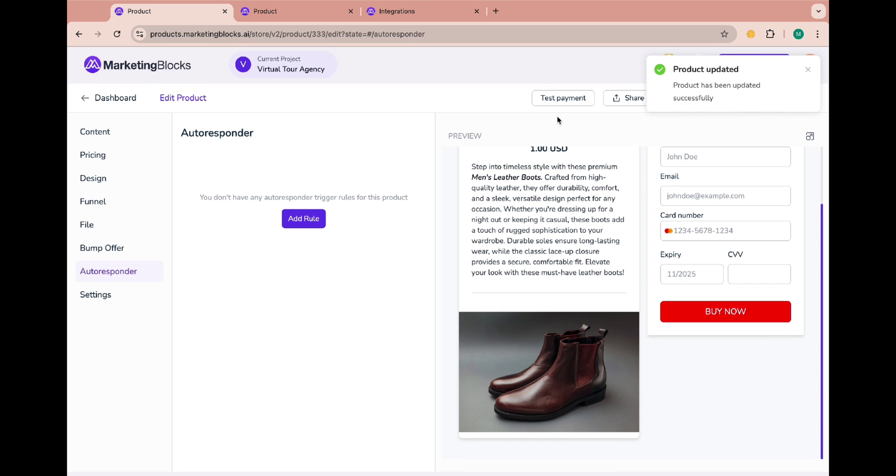
pyautogui.moveTo(348, 117)
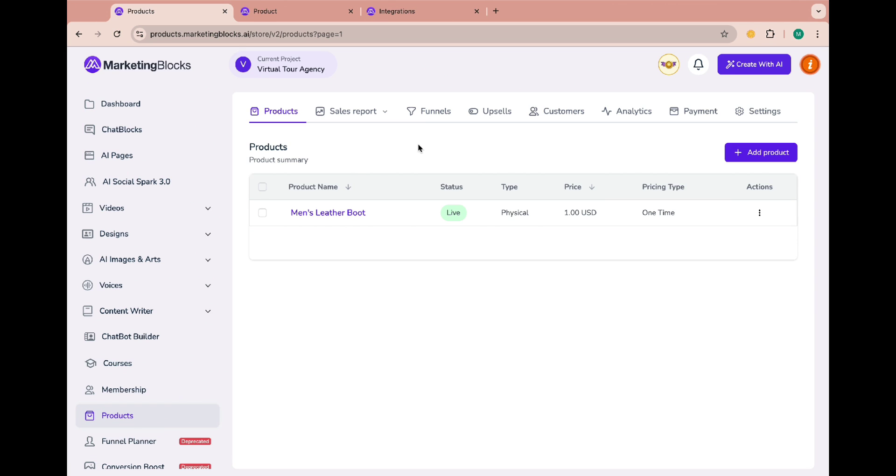
# Create a funnel named 'Funnel One' from the Funnels tab and open its edit form.
pyautogui.click(438, 112)
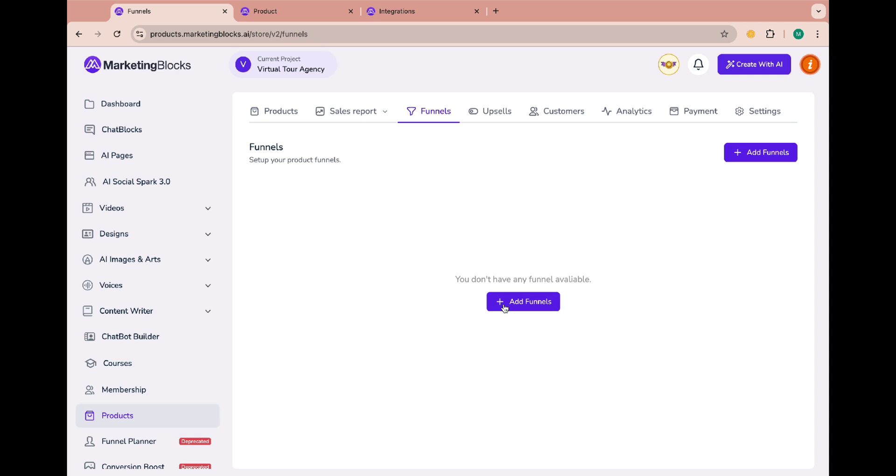
pyautogui.click(454, 265)
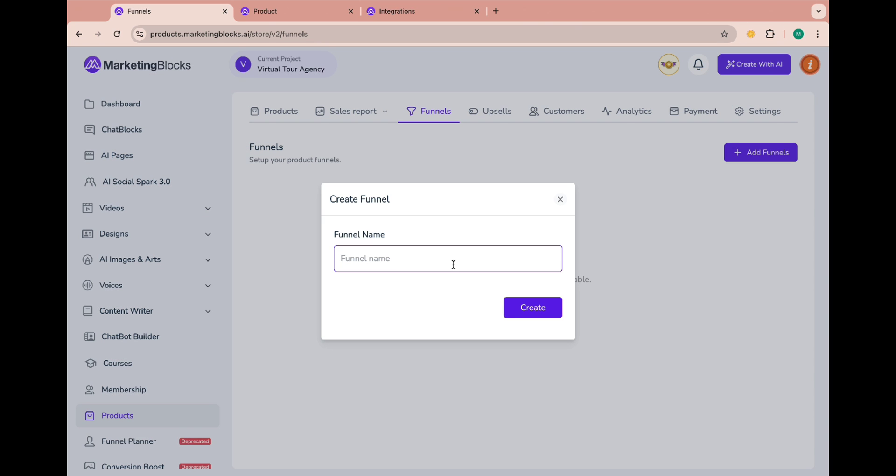
pyautogui.write('Funnel One')
pyautogui.click(536, 311)
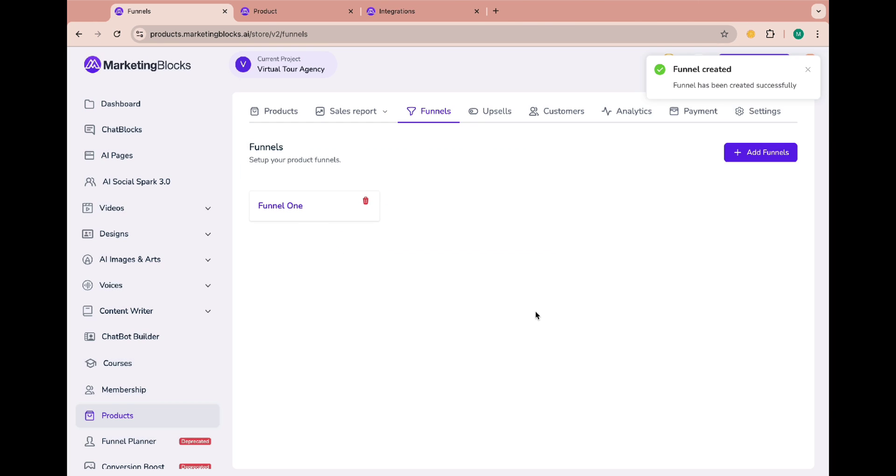
pyautogui.click(297, 208)
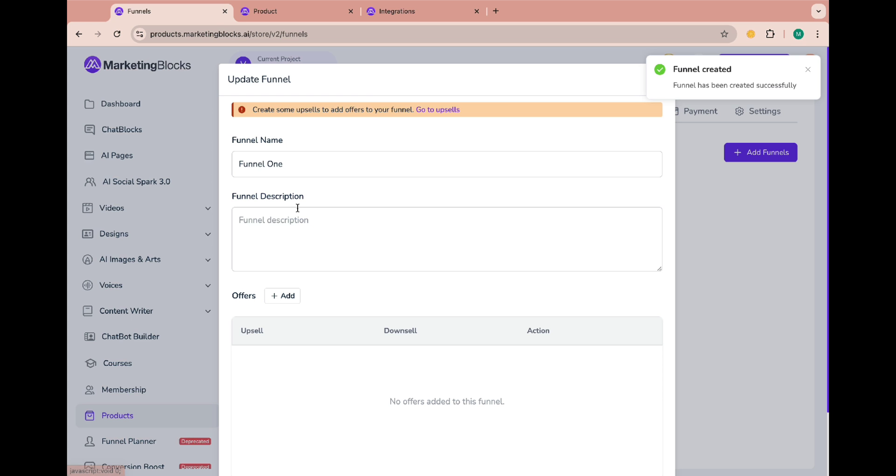
# Create 'Upsell One' on the Upsells page, attached to the Men's Leather bags product.
pyautogui.click(442, 115)
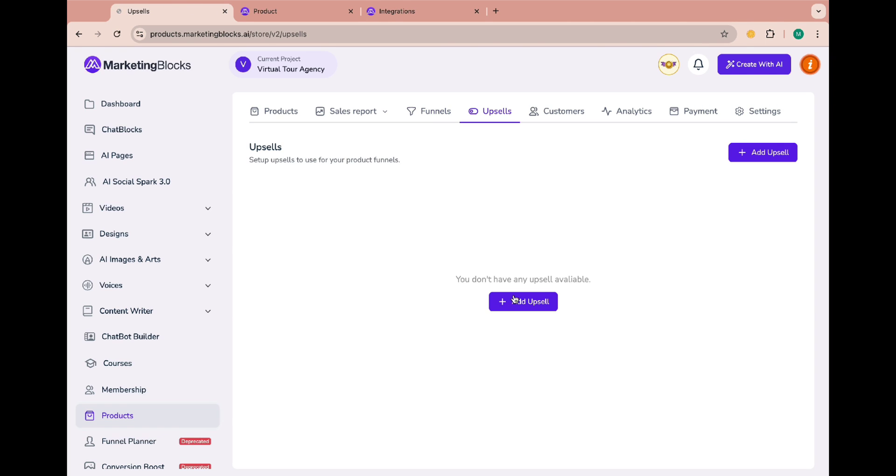
pyautogui.click(516, 301)
pyautogui.click(392, 232)
pyautogui.write('Upsell One')
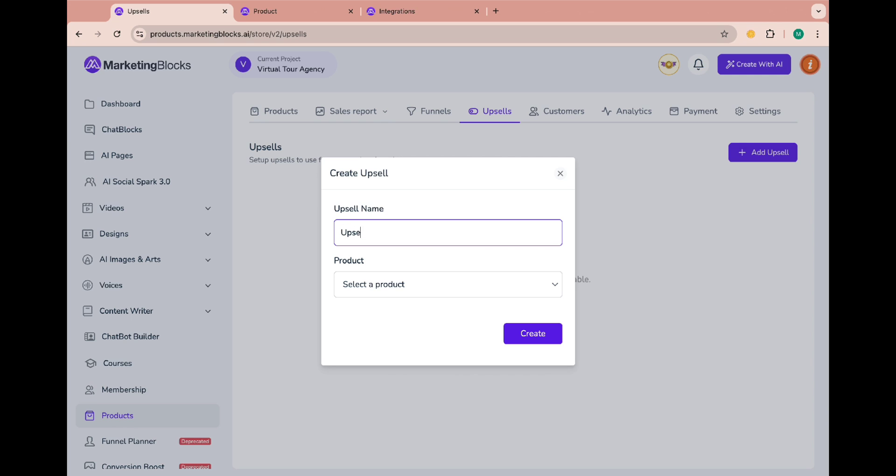
pyautogui.click(392, 285)
pyautogui.click(400, 314)
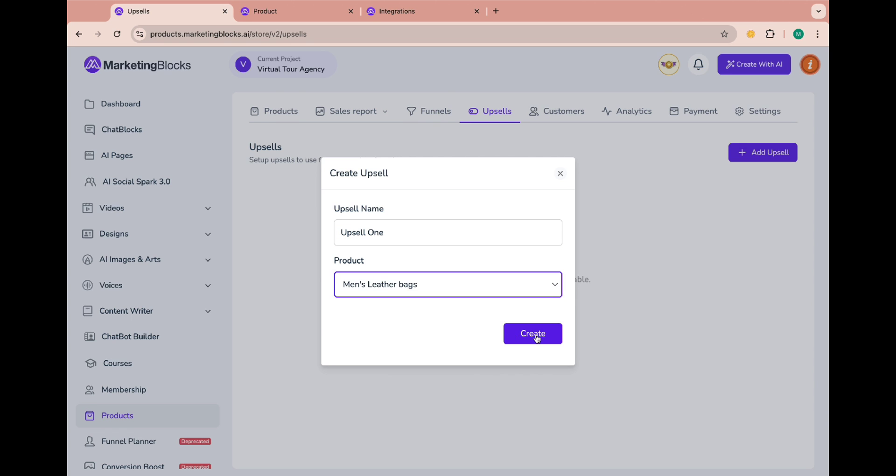
pyautogui.click(535, 335)
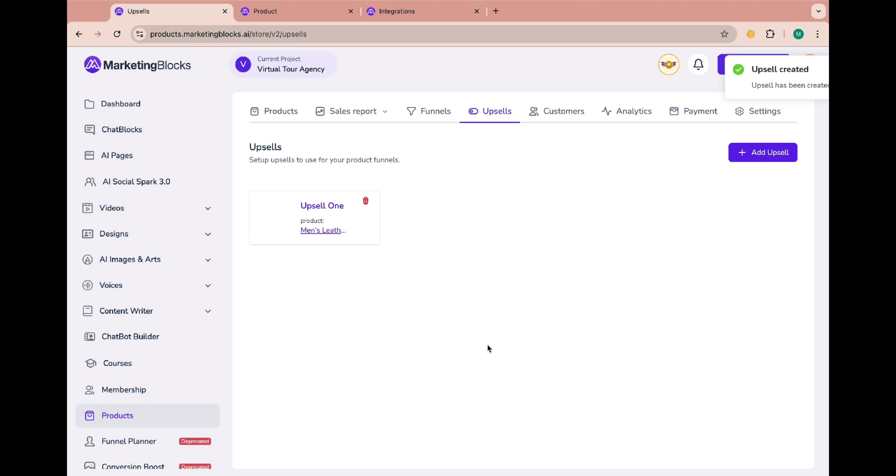
# Open the Customers report page to view customer activity, currently empty.
pyautogui.click(560, 118)
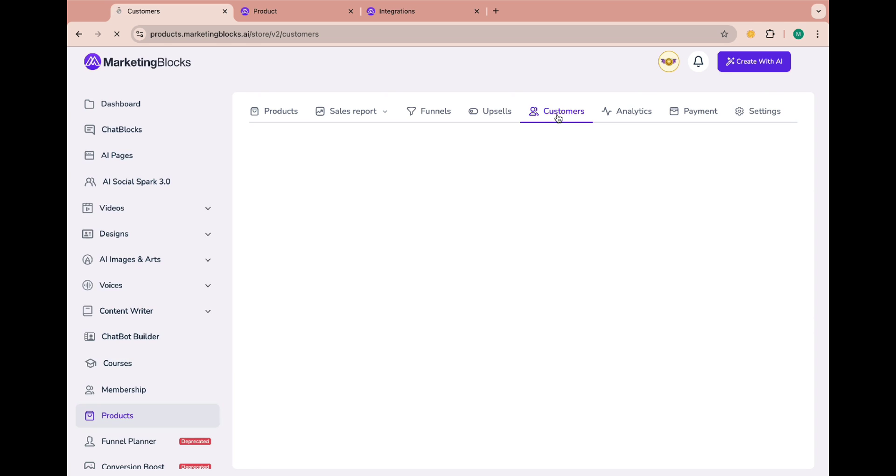